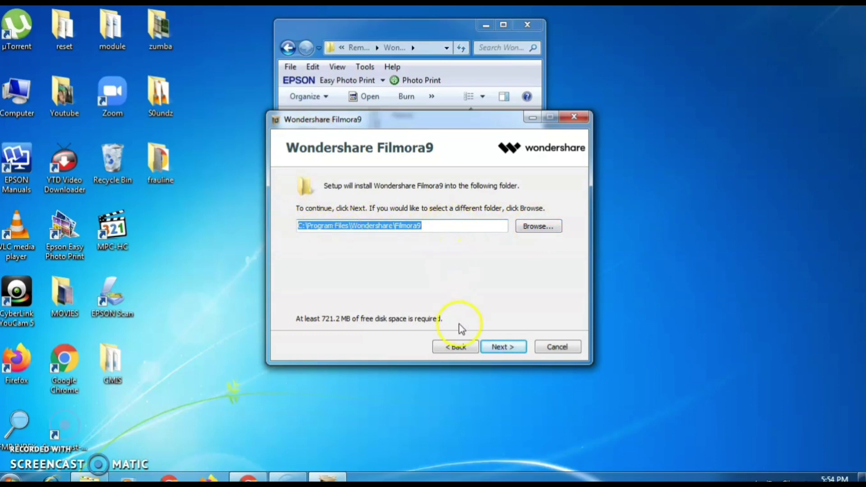
Install Wondershare Filmora9 into C:\Program Files\Wondershare\Filmora9 and minimize the thank-you web page and the finished installer.
{"action": "left_click", "coordinate": [503, 348]}
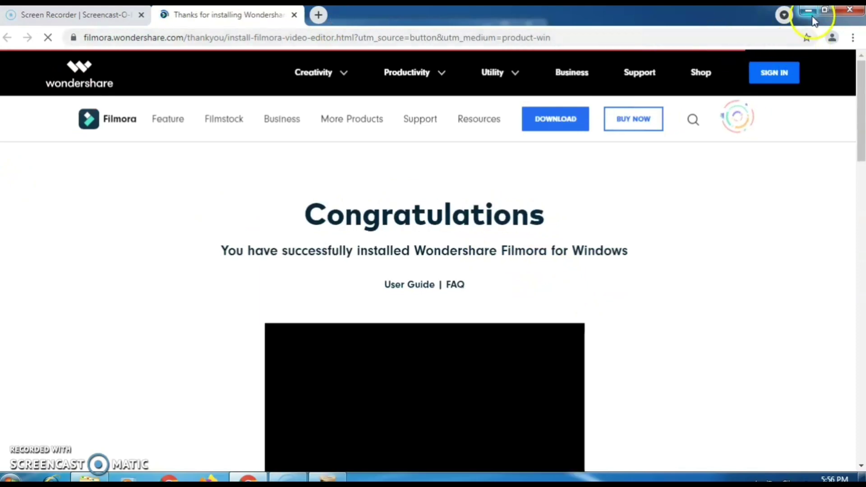
{"action": "left_click", "coordinate": [809, 10]}
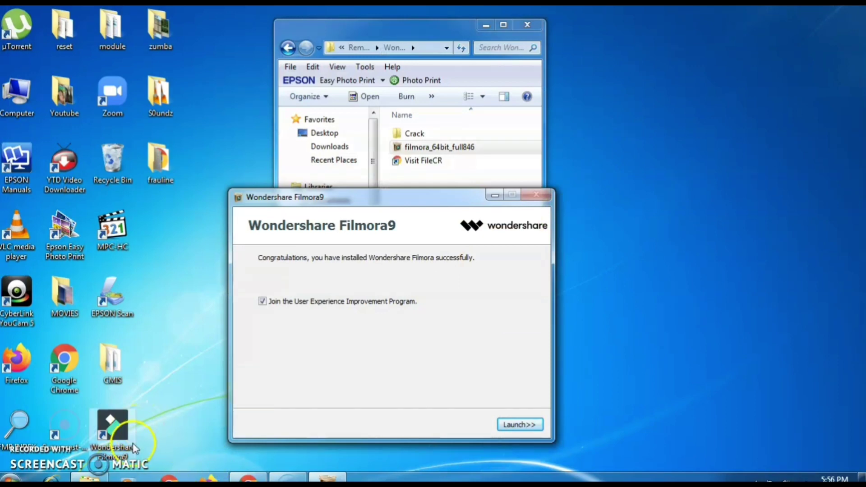
{"action": "left_click", "coordinate": [495, 195]}
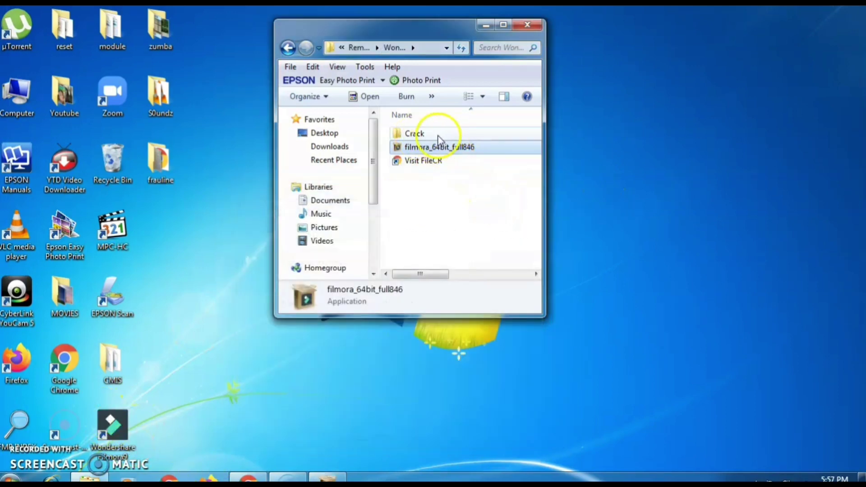
Open the file location of the Wondershare Filmora9 desktop shortcut and move and enlarge the folder window.
{"action": "right_click", "coordinate": [112, 424]}
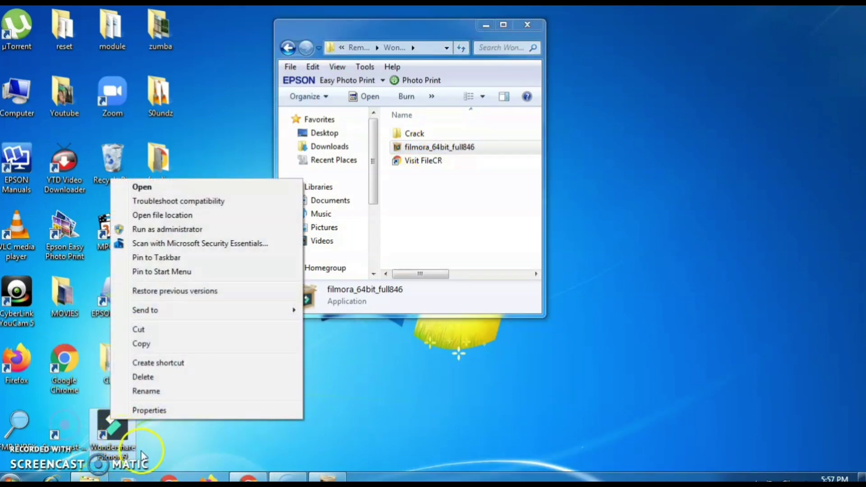
{"action": "left_click", "coordinate": [174, 215]}
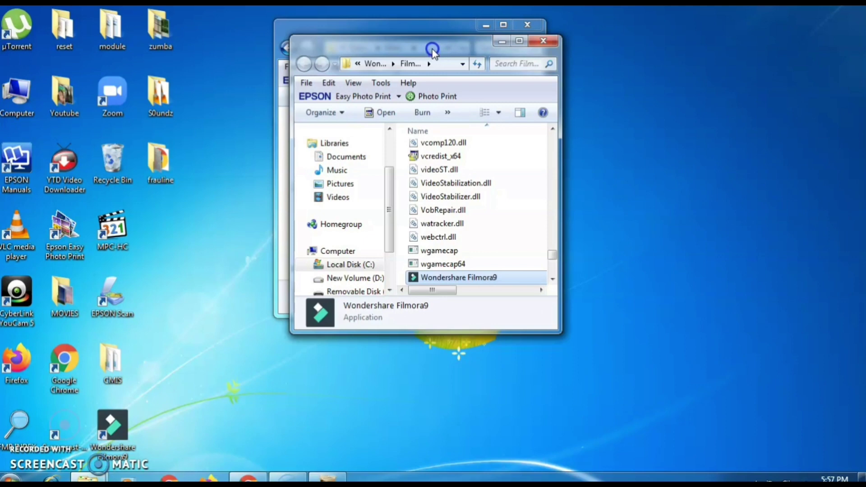
{"action": "left_click_drag", "start_coordinate": [433, 45], "coordinate": [189, 79]}
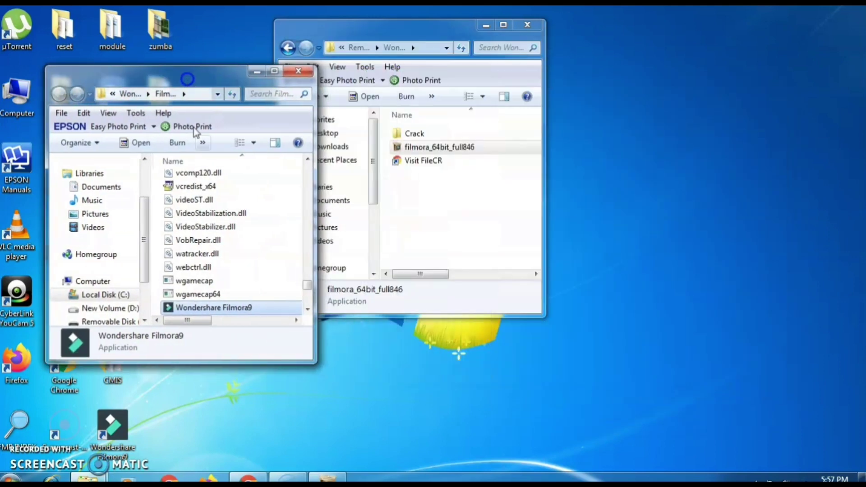
{"action": "left_click_drag", "start_coordinate": [317, 364], "coordinate": [604, 461]}
Copy PYG64.dll and winmm.dll from the Crack folder into the Filmora9 program folder.
{"action": "left_click", "coordinate": [406, 25]}
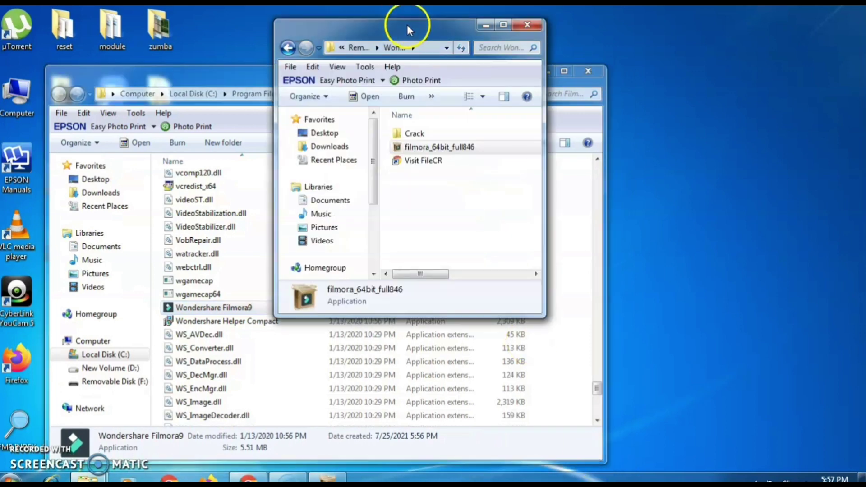
{"action": "double_click", "coordinate": [441, 134]}
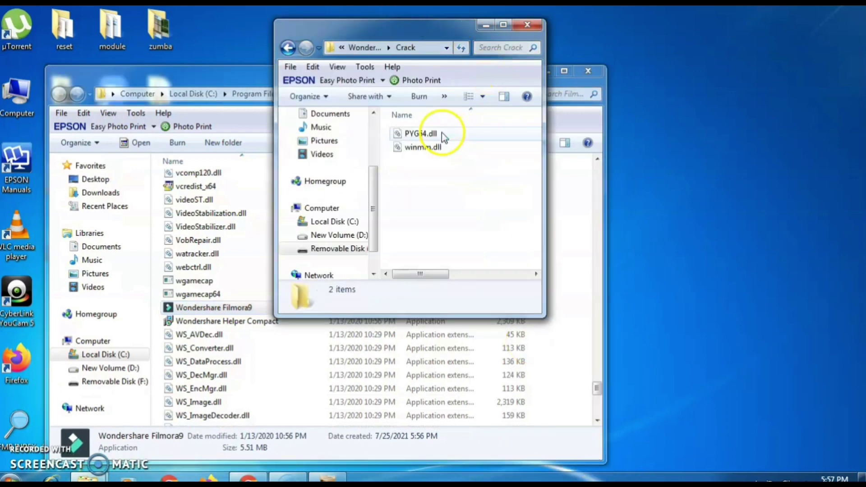
{"action": "left_click_drag", "start_coordinate": [503, 194], "coordinate": [387, 95]}
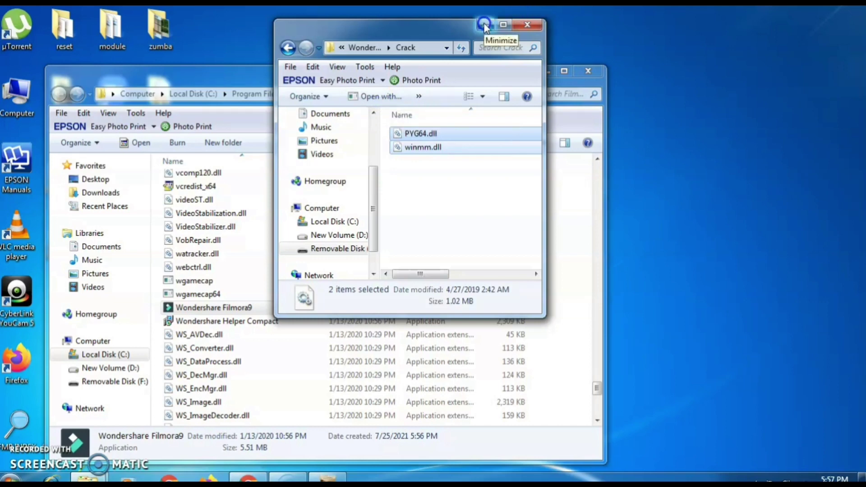
{"action": "left_click", "coordinate": [594, 265]}
{"action": "right_click", "coordinate": [556, 255]}
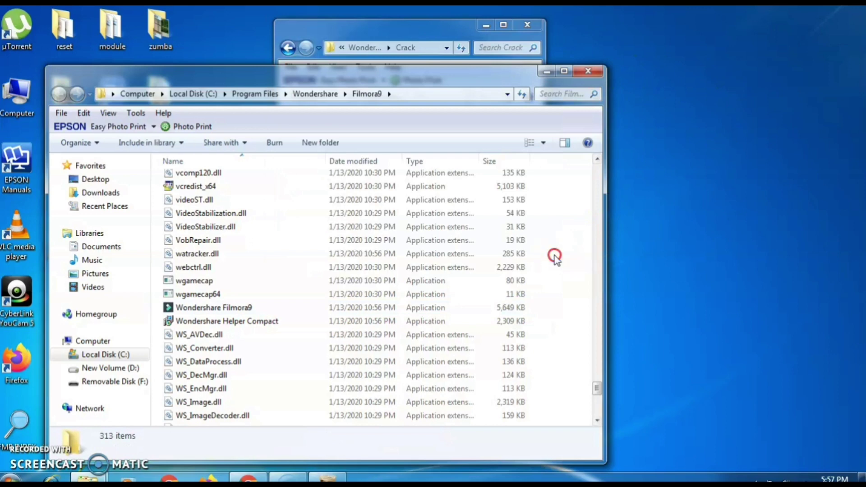
{"action": "left_click", "coordinate": [603, 346]}
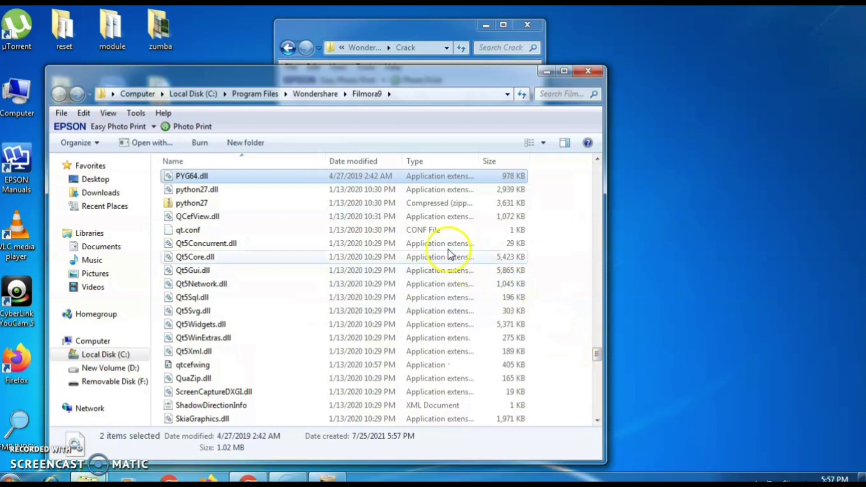
Look through the Filmora9 program folder for the copied DLL files and close both folder windows.
{"action": "scroll", "coordinate": [446, 247], "scroll_direction": "down", "scroll_amount": 5}
{"action": "scroll", "coordinate": [442, 246], "scroll_direction": "down", "scroll_amount": 12}
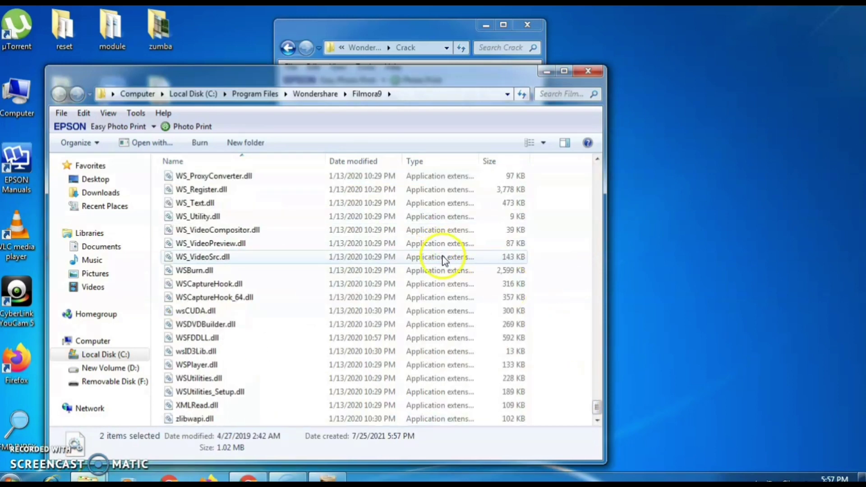
{"action": "scroll", "coordinate": [443, 259], "scroll_direction": "up", "scroll_amount": 6}
{"action": "scroll", "coordinate": [443, 259], "scroll_direction": "up", "scroll_amount": 20}
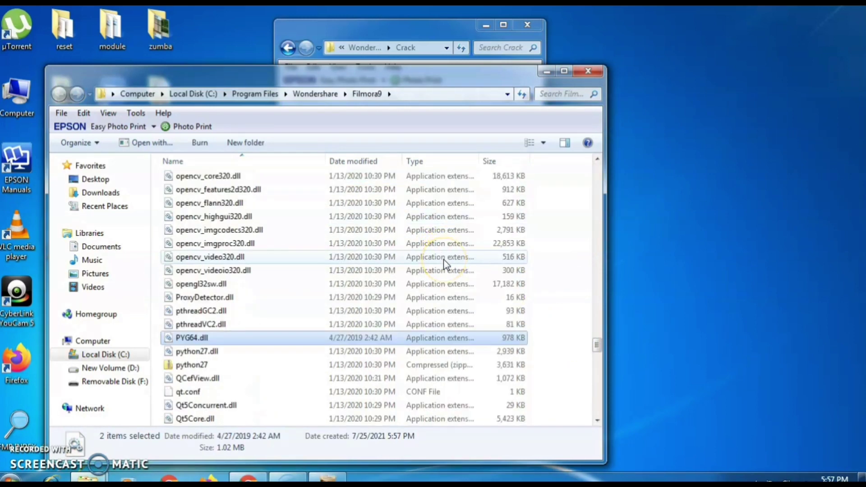
{"action": "scroll", "coordinate": [443, 259], "scroll_direction": "up", "scroll_amount": 7}
{"action": "scroll", "coordinate": [444, 264], "scroll_direction": "up", "scroll_amount": 13}
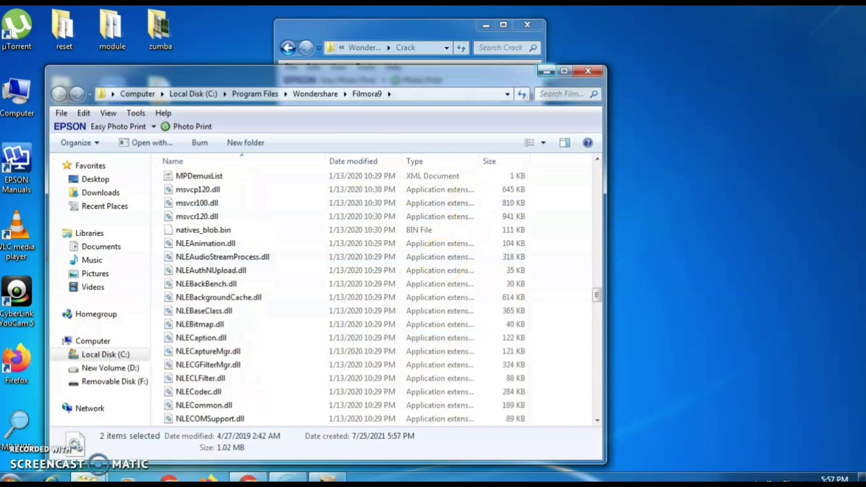
{"action": "left_click", "coordinate": [589, 71]}
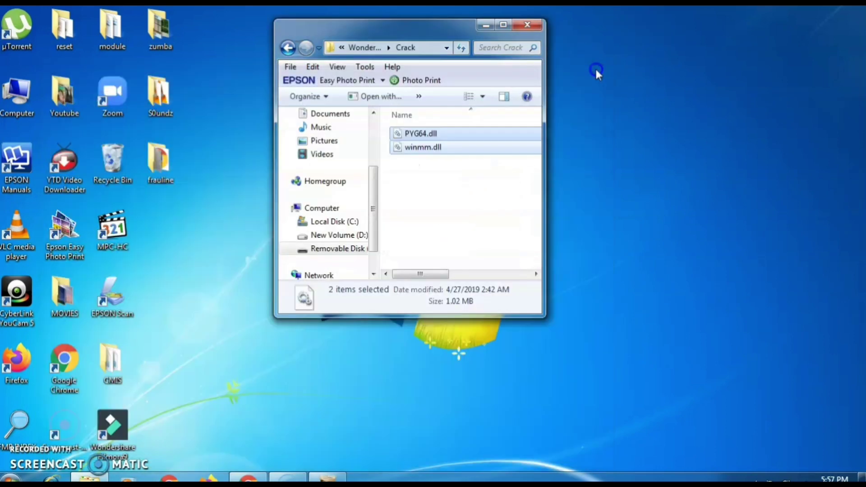
{"action": "left_click", "coordinate": [538, 25]}
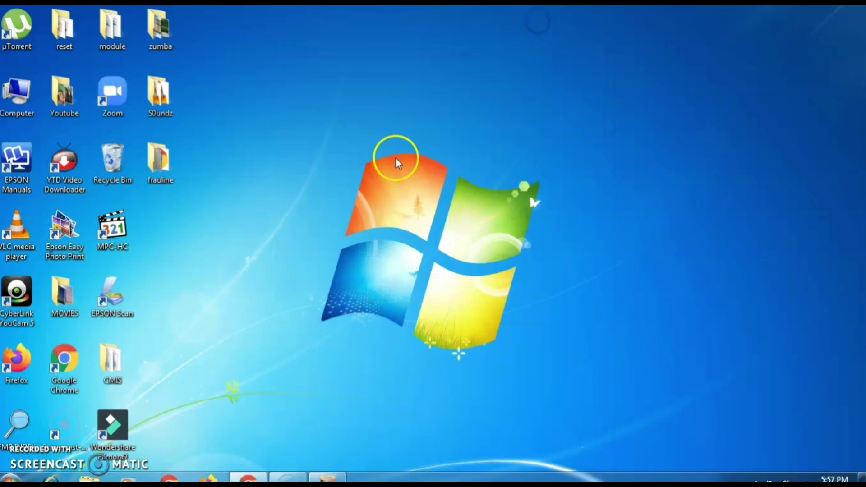
Refresh the desktop and launch Wondershare Filmora9, continuing past the graphics driver warning and postponing the update.
{"action": "right_click", "coordinate": [382, 107]}
{"action": "left_click", "coordinate": [429, 146]}
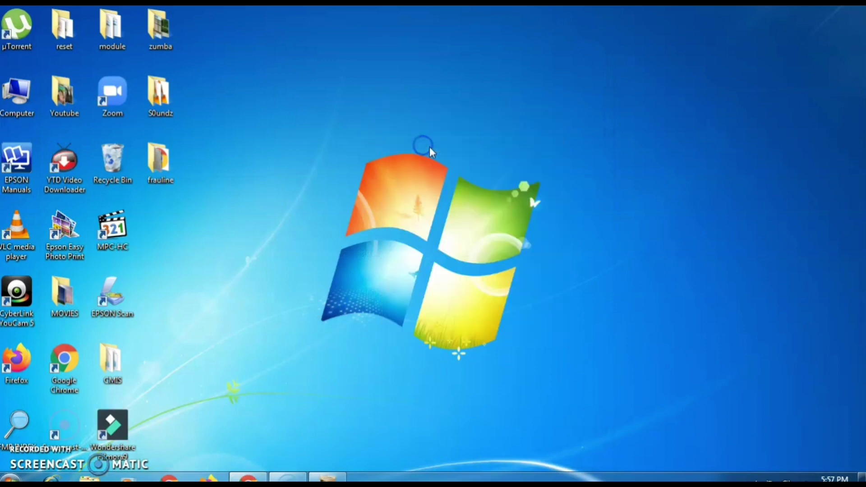
{"action": "double_click", "coordinate": [118, 423]}
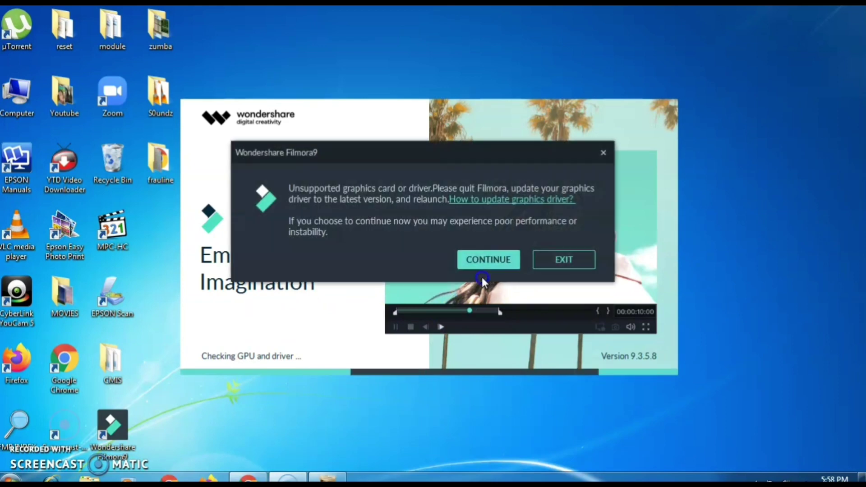
{"action": "left_click", "coordinate": [496, 260]}
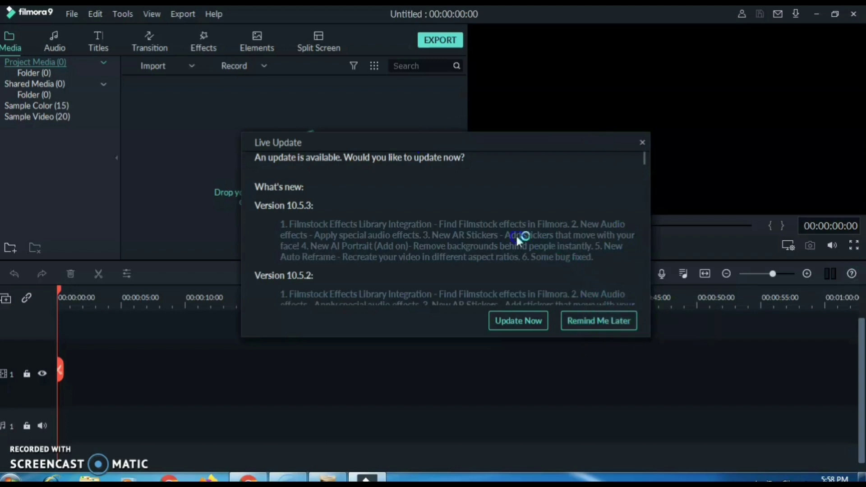
{"action": "left_click", "coordinate": [619, 322]}
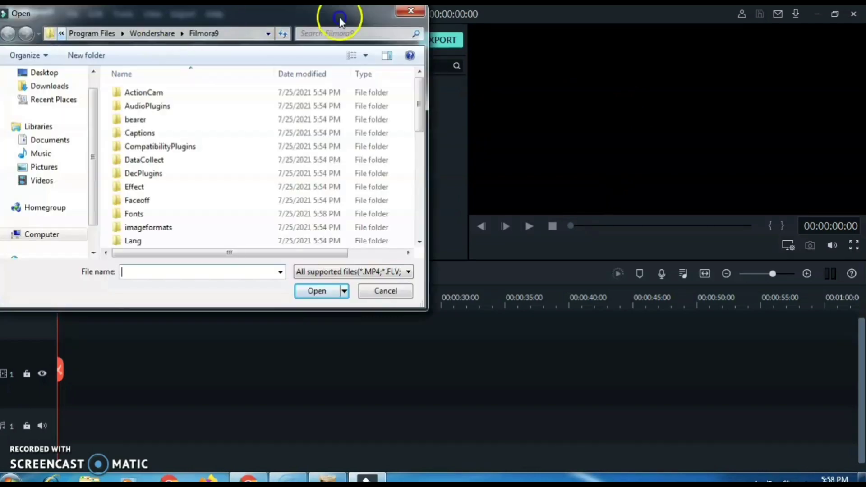
{"action": "left_click", "coordinate": [411, 12]}
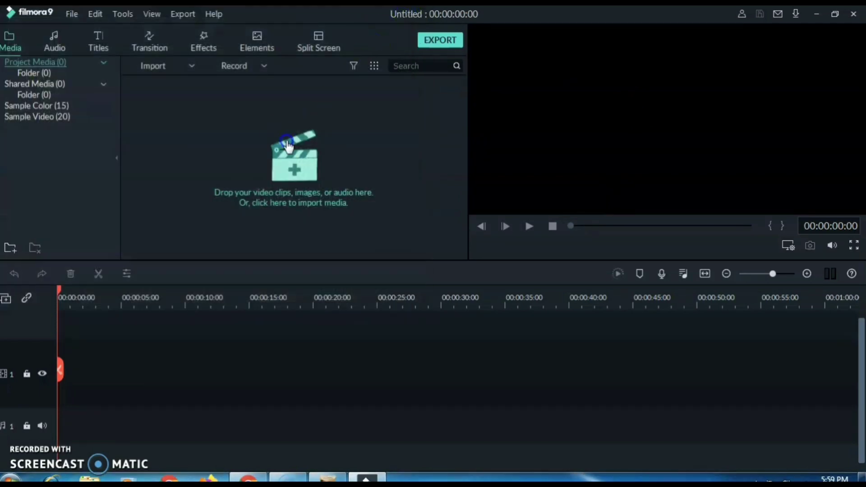
Start a media import and browse to the Youtube folder on the Desktop.
{"action": "left_click", "coordinate": [296, 169]}
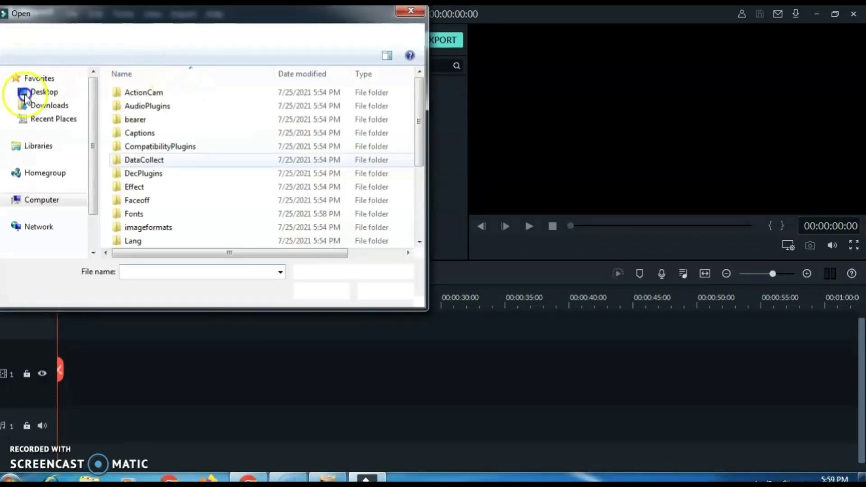
{"action": "left_click", "coordinate": [45, 95]}
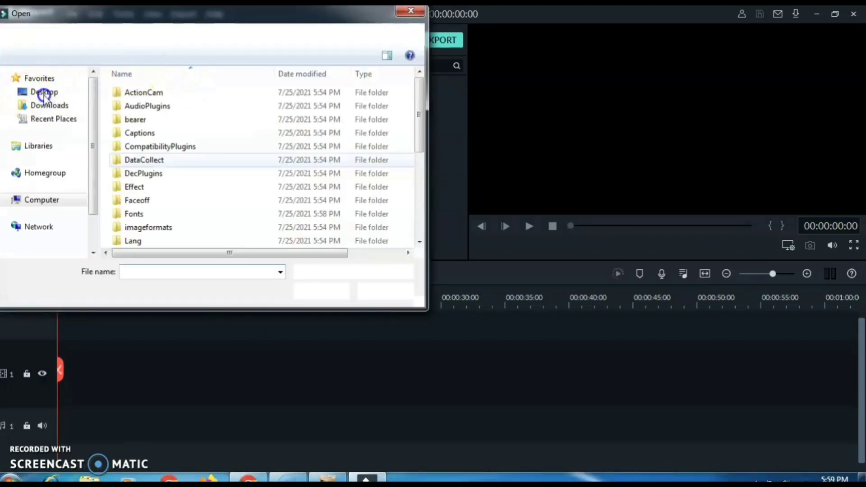
{"action": "left_click", "coordinate": [46, 86]}
{"action": "left_click", "coordinate": [87, 87]}
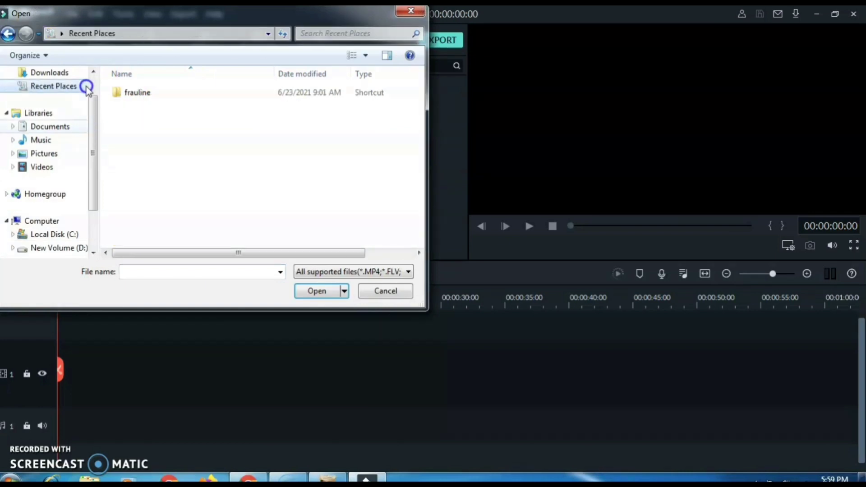
{"action": "left_click_drag", "start_coordinate": [90, 151], "coordinate": [96, 91]}
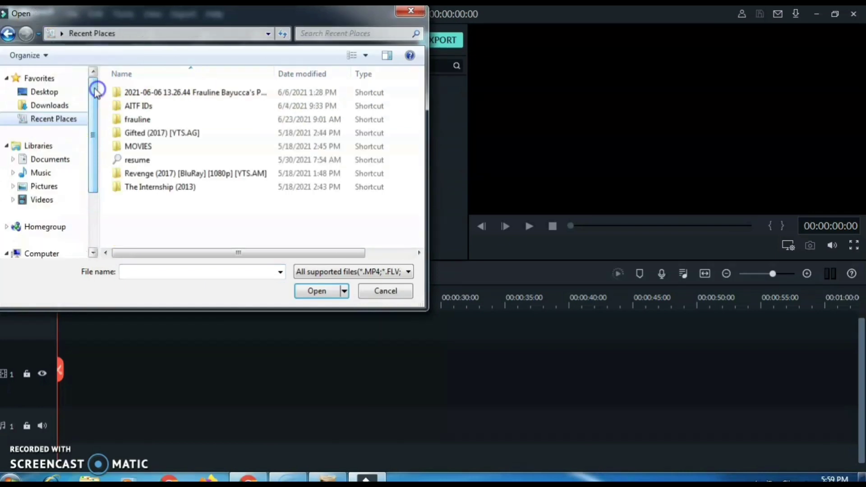
{"action": "left_click", "coordinate": [47, 92]}
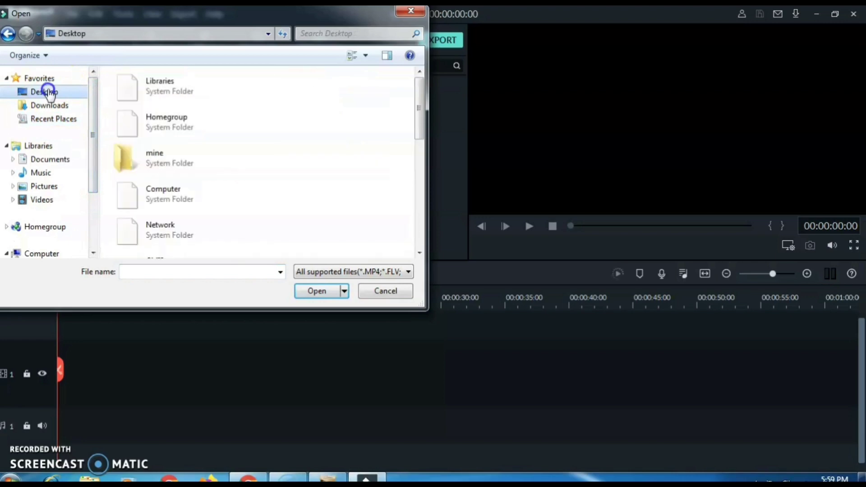
{"action": "scroll", "coordinate": [243, 167], "scroll_direction": "down", "scroll_amount": 2}
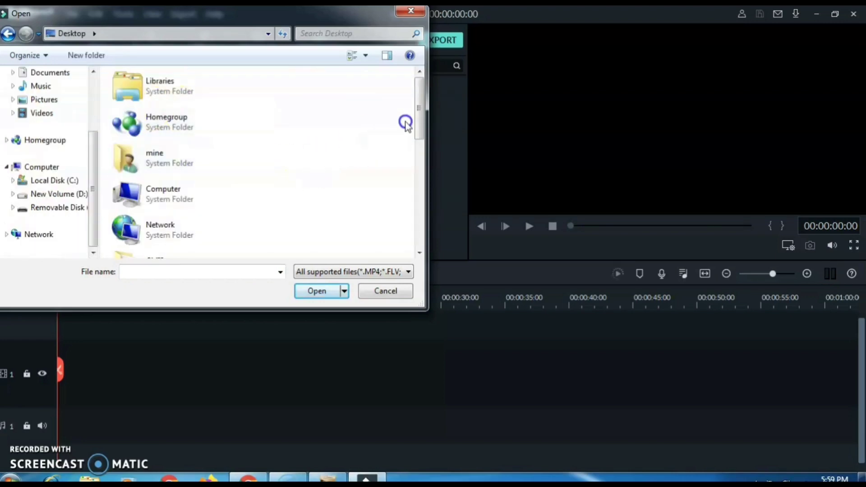
{"action": "left_click_drag", "start_coordinate": [418, 105], "coordinate": [404, 222]}
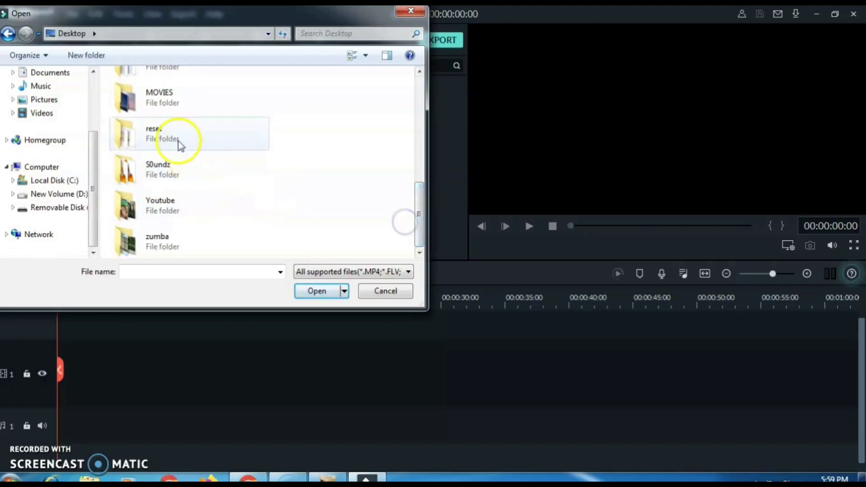
{"action": "left_click", "coordinate": [182, 216]}
{"action": "left_click", "coordinate": [318, 291]}
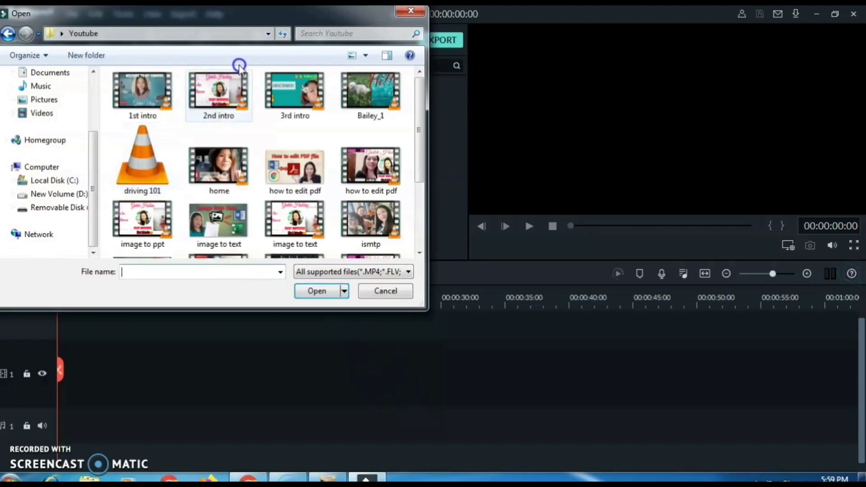
Import the Bailey_1 video into the project media.
{"action": "left_click", "coordinate": [148, 85]}
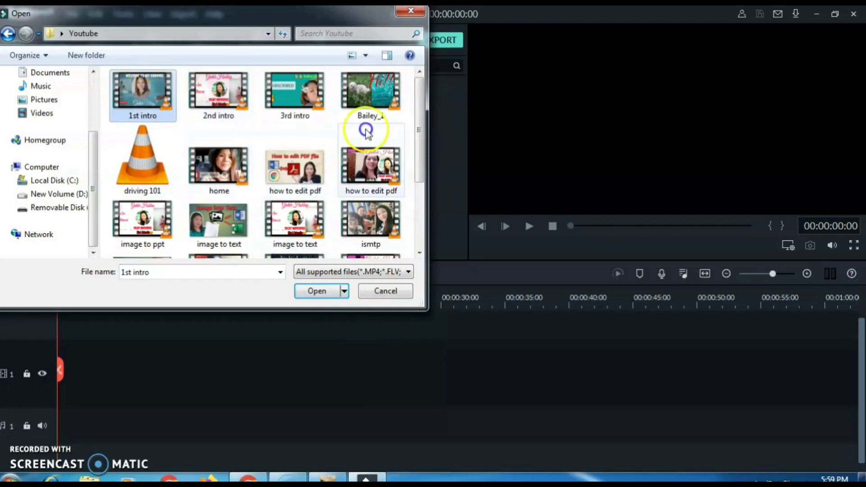
{"action": "left_click", "coordinate": [381, 81]}
{"action": "left_click", "coordinate": [317, 291]}
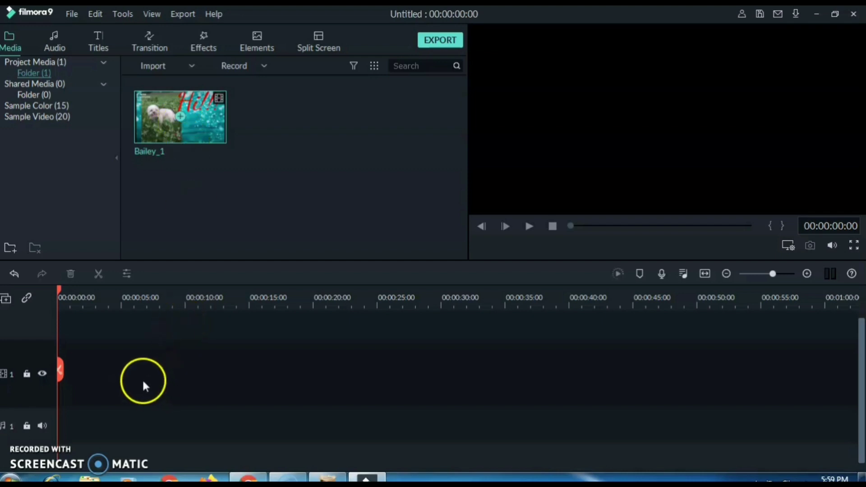
Place Bailey_1 at the start of video track 1, keeping the 1920 x 1080 25fps project settings, and play it.
{"action": "left_click_drag", "start_coordinate": [198, 117], "coordinate": [53, 345]}
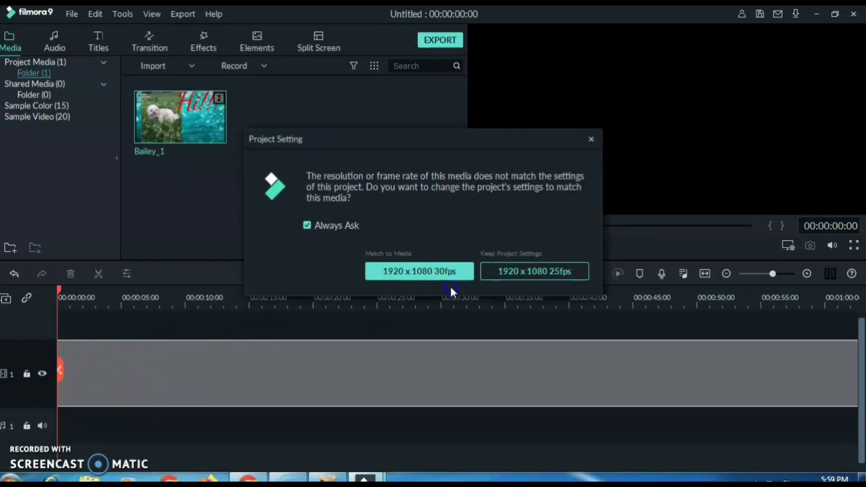
{"action": "left_click", "coordinate": [517, 270]}
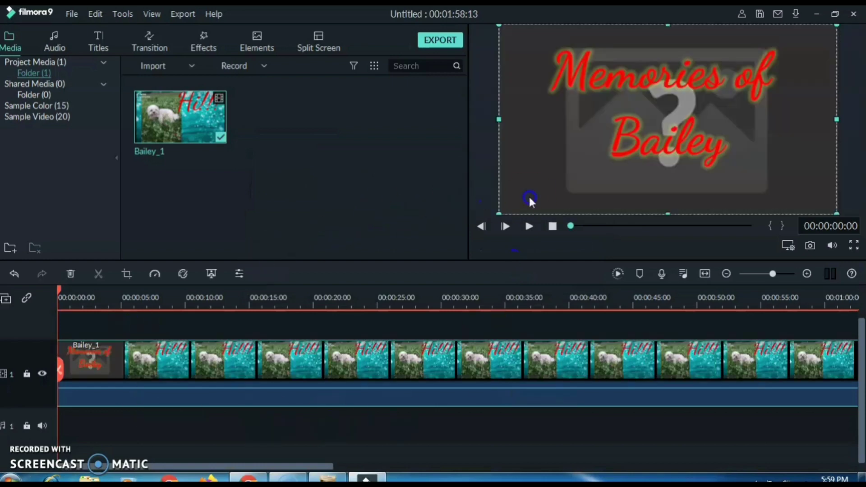
{"action": "left_click", "coordinate": [528, 226]}
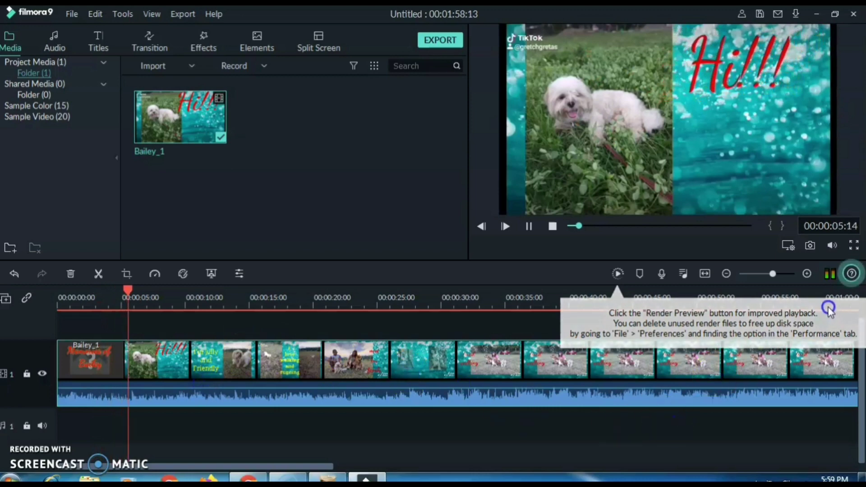
Set up a local MP4 export named My Video with the Desktop as its save folder.
{"action": "left_click", "coordinate": [438, 39]}
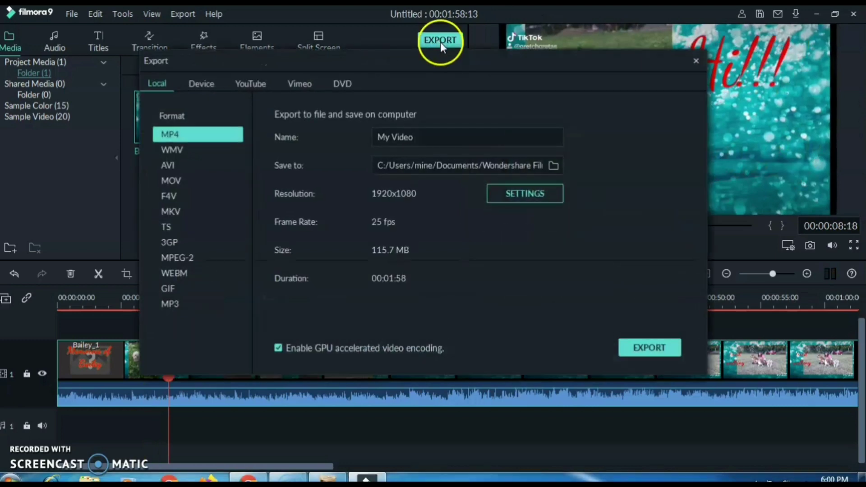
{"action": "left_click", "coordinate": [417, 141]}
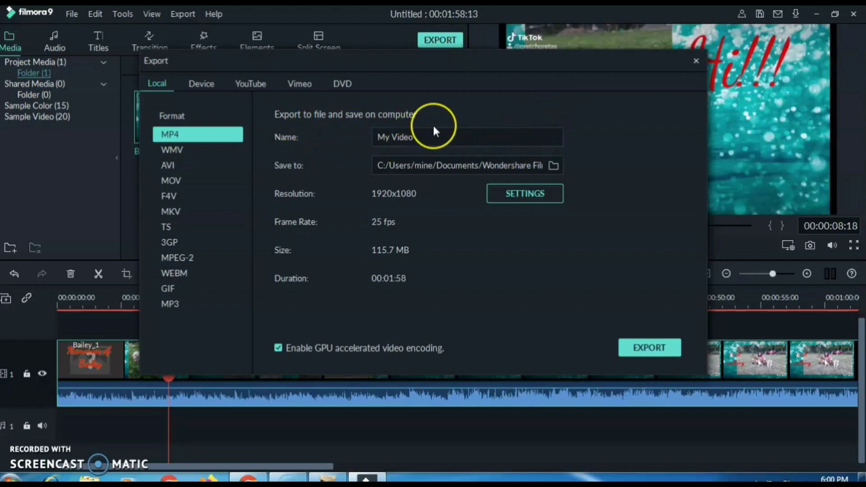
{"action": "left_click", "coordinate": [555, 165]}
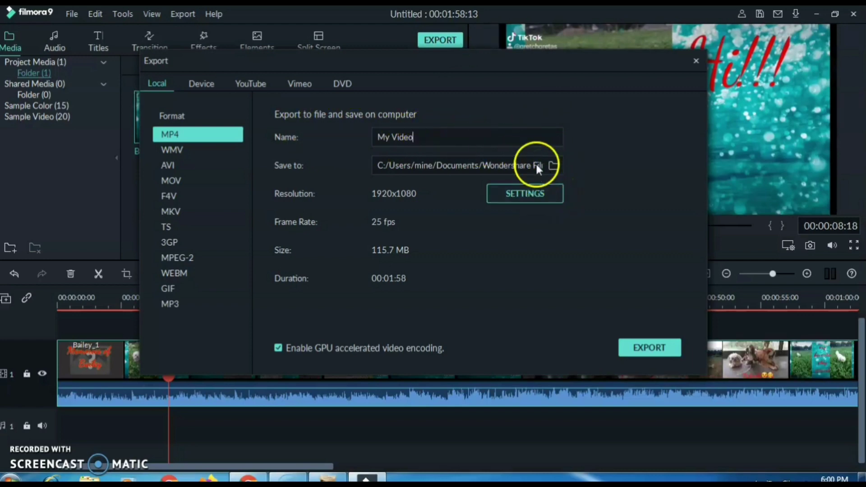
{"action": "left_click", "coordinate": [554, 166]}
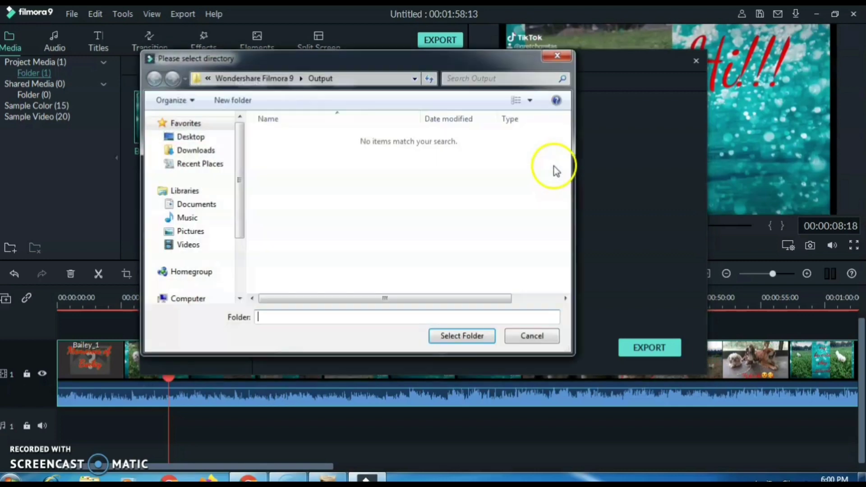
{"action": "left_click", "coordinate": [191, 136]}
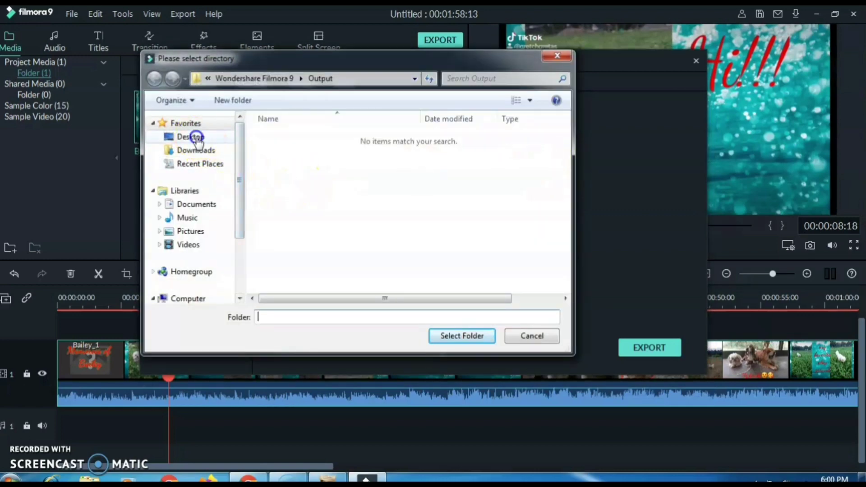
{"action": "left_click", "coordinate": [460, 336]}
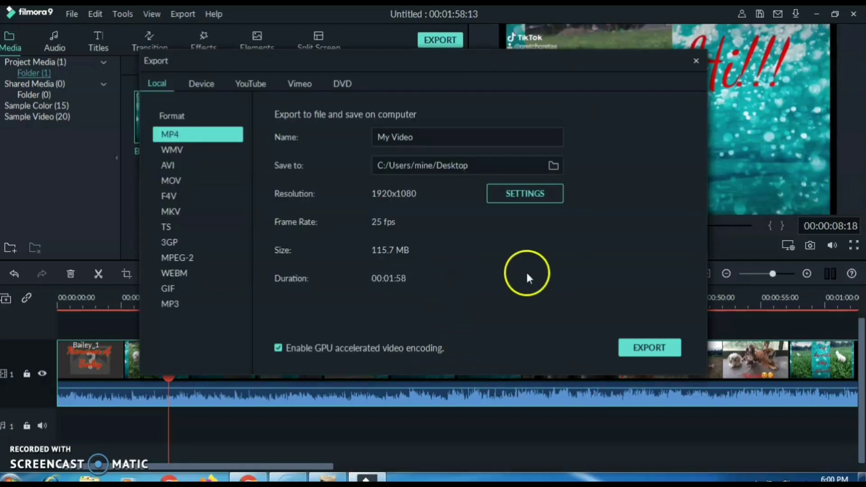
Export the project with GPU accelerated encoding kept enabled, and close the export windows once rendering is done.
{"action": "left_click", "coordinate": [649, 348]}
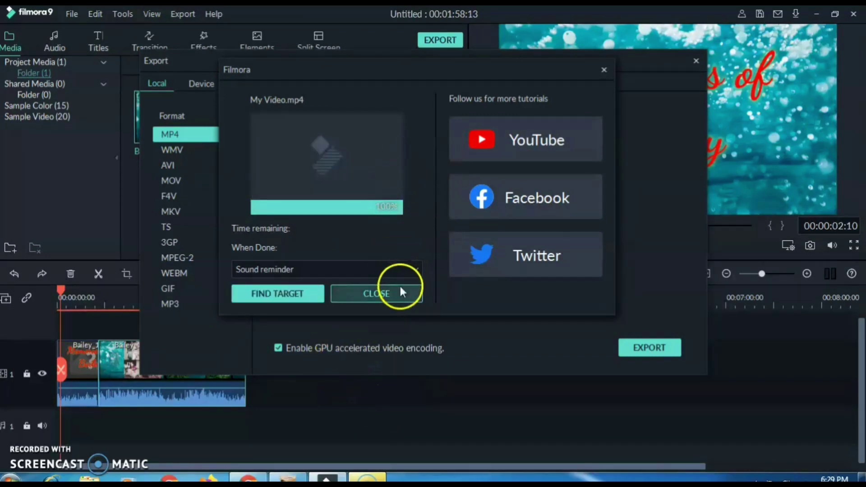
{"action": "left_click", "coordinate": [376, 294]}
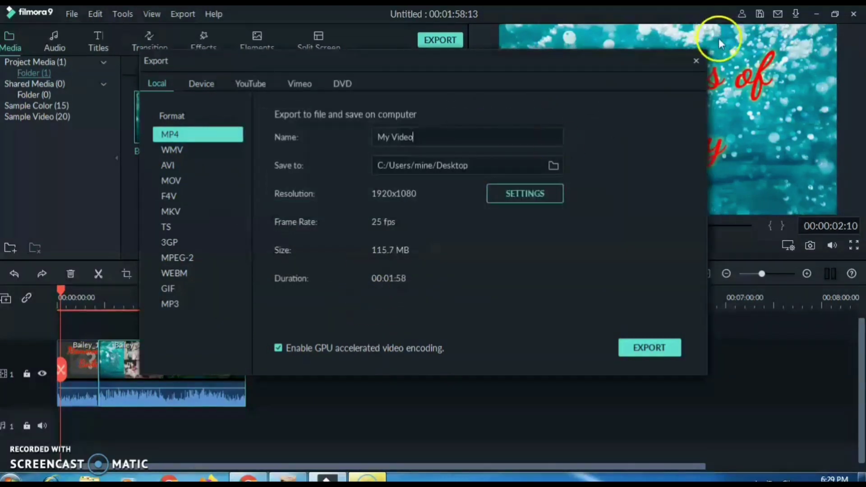
{"action": "left_click", "coordinate": [696, 62]}
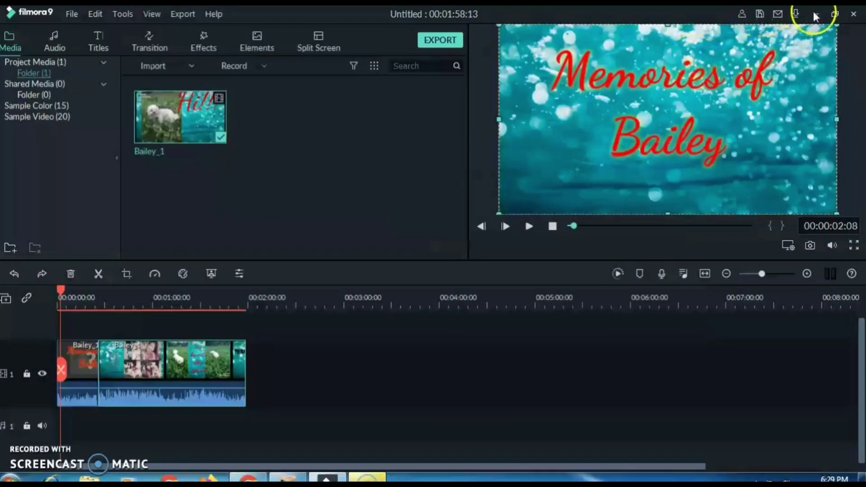
Minimize the video editor and refresh the Windows desktop.
{"action": "left_click", "coordinate": [815, 13]}
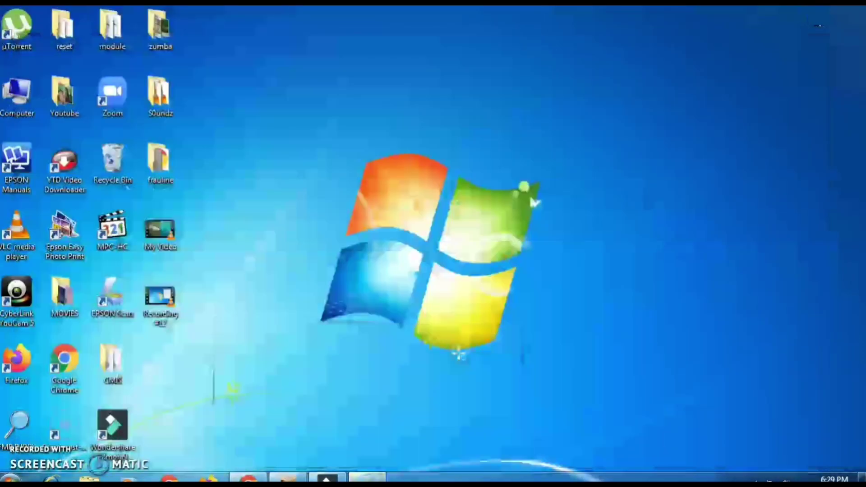
{"action": "right_click", "coordinate": [427, 130]}
{"action": "left_click", "coordinate": [306, 227]}
Play the exported My Video from the desktop in VLC, declining the player update, and close the player after checking it.
{"action": "left_click", "coordinate": [158, 230]}
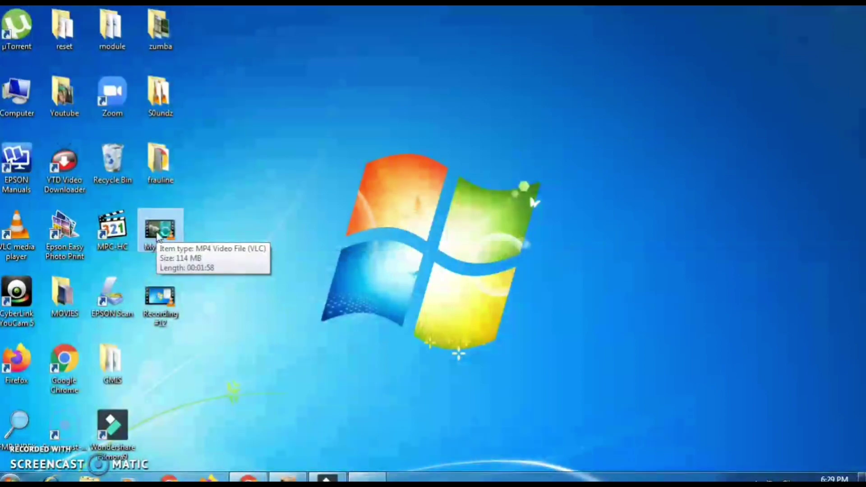
{"action": "double_click", "coordinate": [154, 249]}
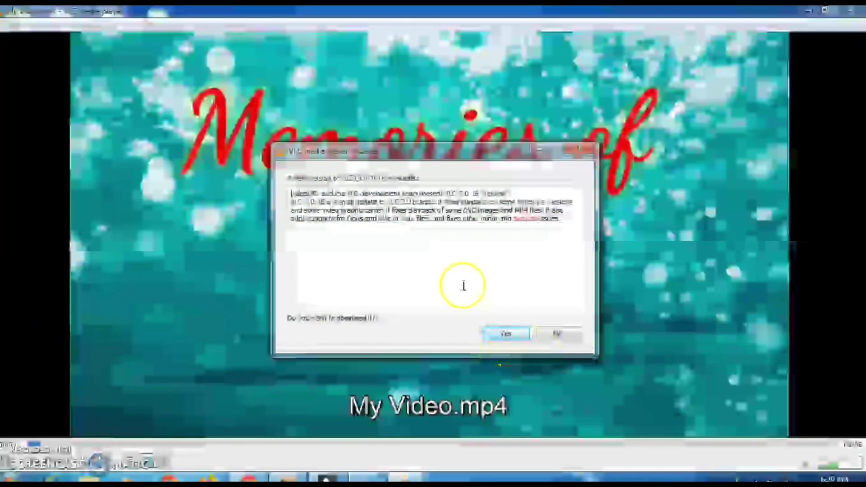
{"action": "left_click", "coordinate": [563, 331]}
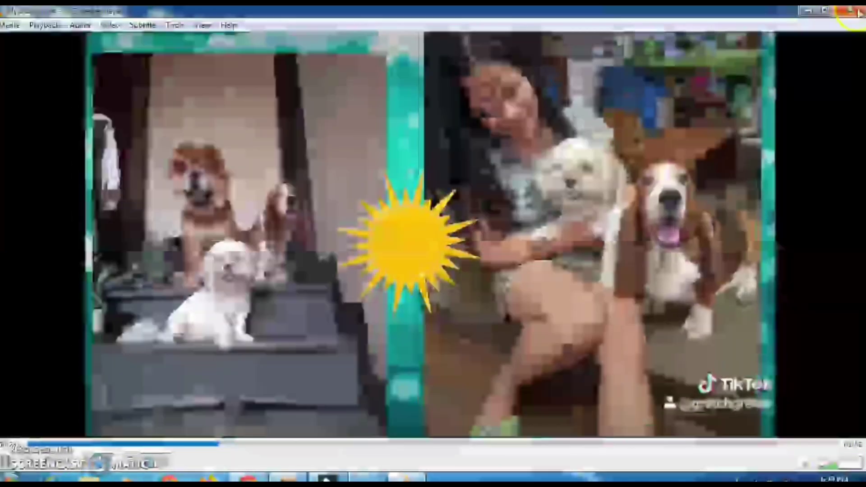
{"action": "left_click", "coordinate": [857, 13]}
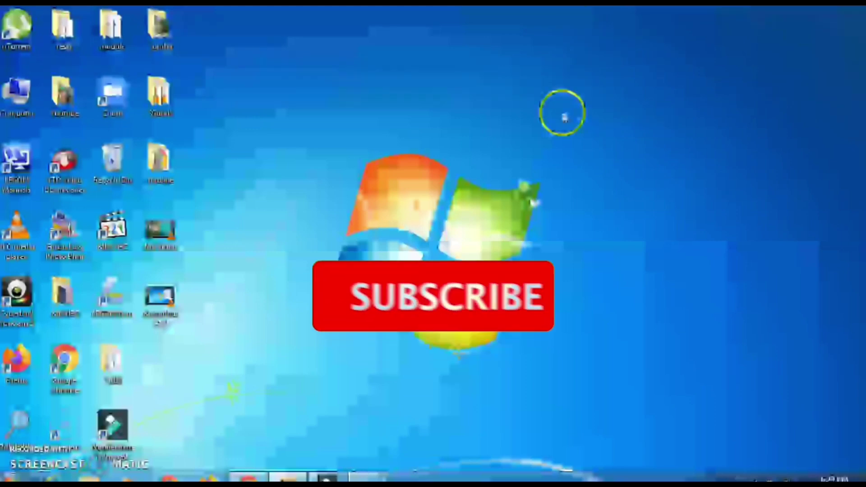